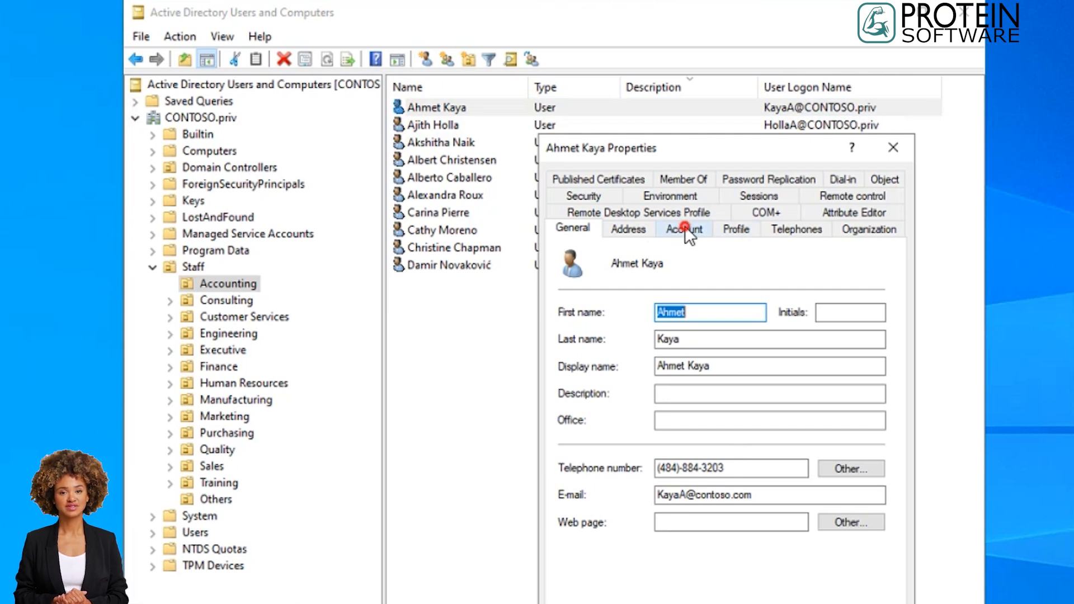
# Compare the open user's logon name with the e-mail address and check which logon suffixes are available.
pyautogui.click(685, 227)
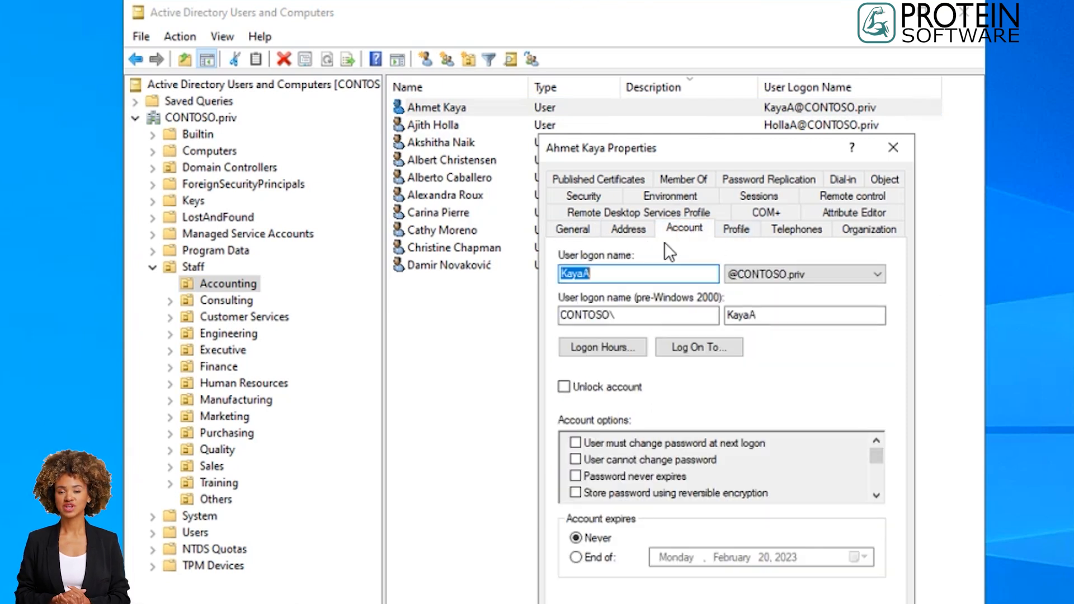
pyautogui.click(572, 229)
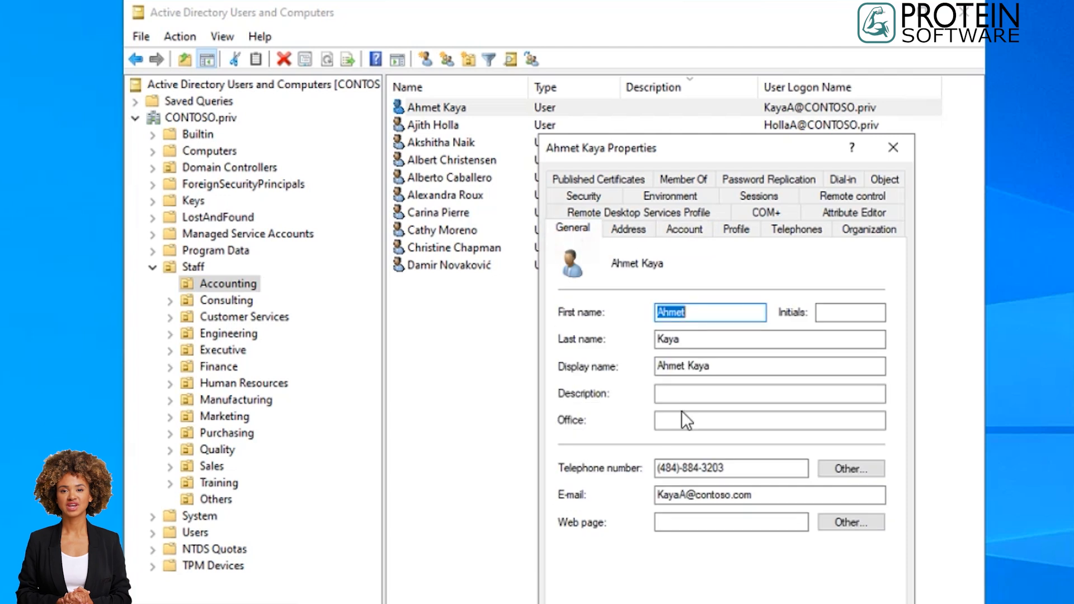
pyautogui.doubleClick(773, 496)
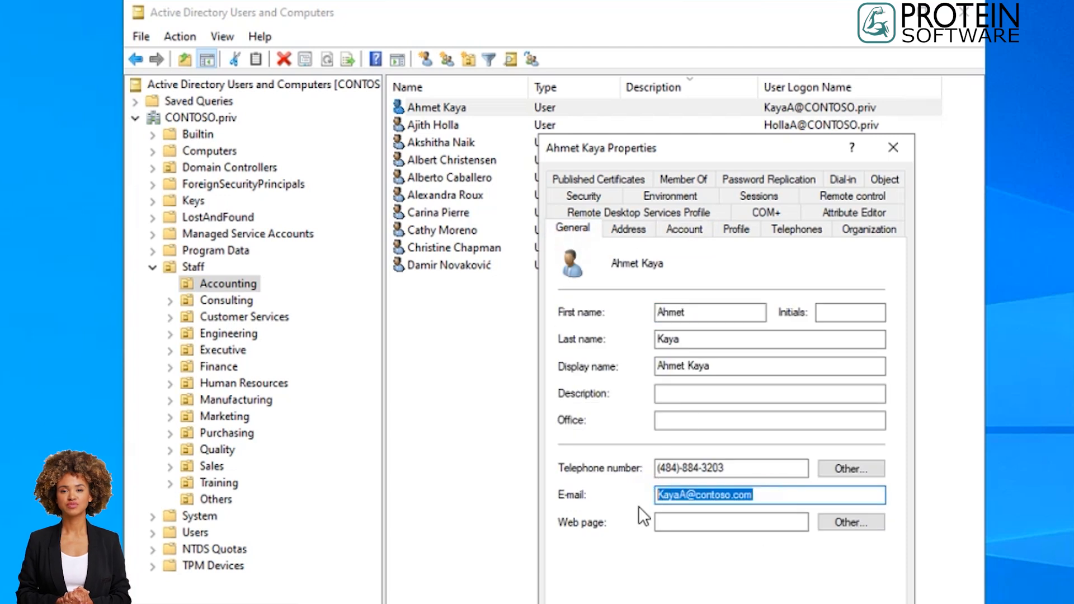
pyautogui.click(787, 492)
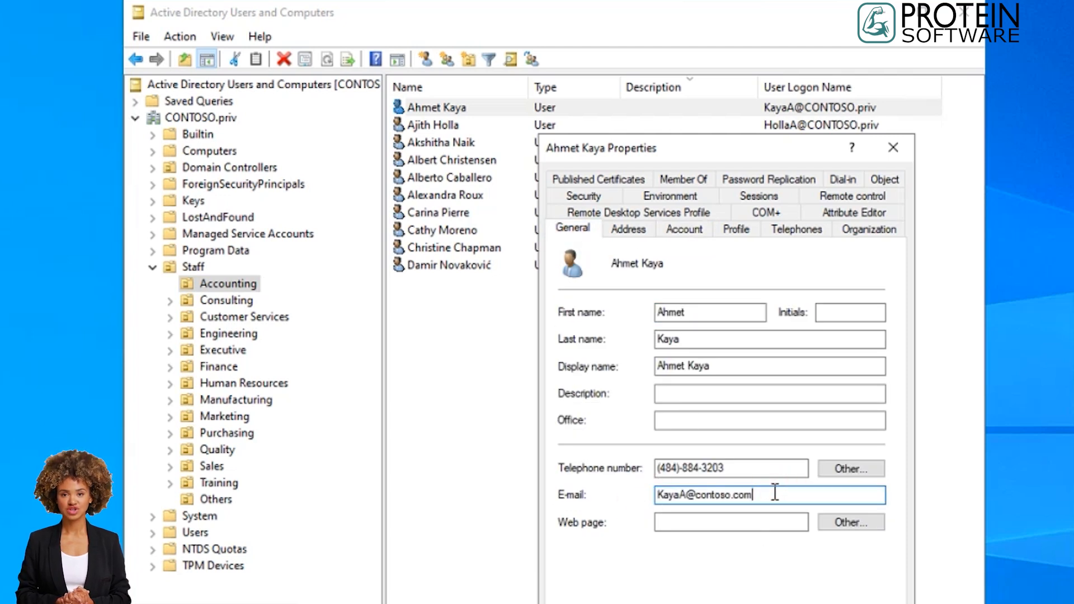
pyautogui.doubleClick(700, 494)
pyautogui.click(771, 493)
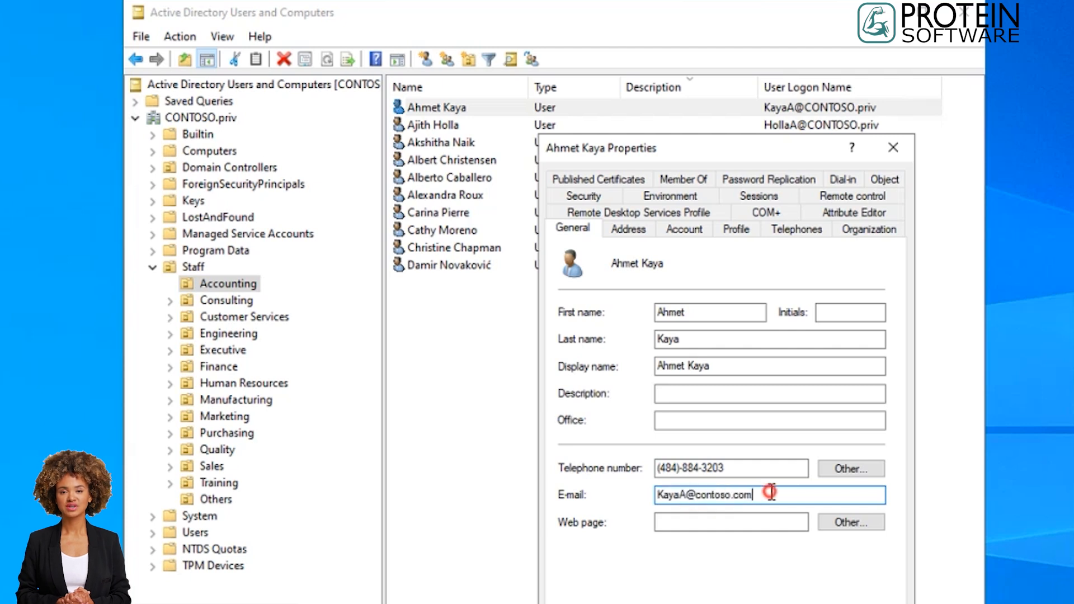
pyautogui.click(693, 230)
pyautogui.click(809, 274)
pyautogui.click(810, 276)
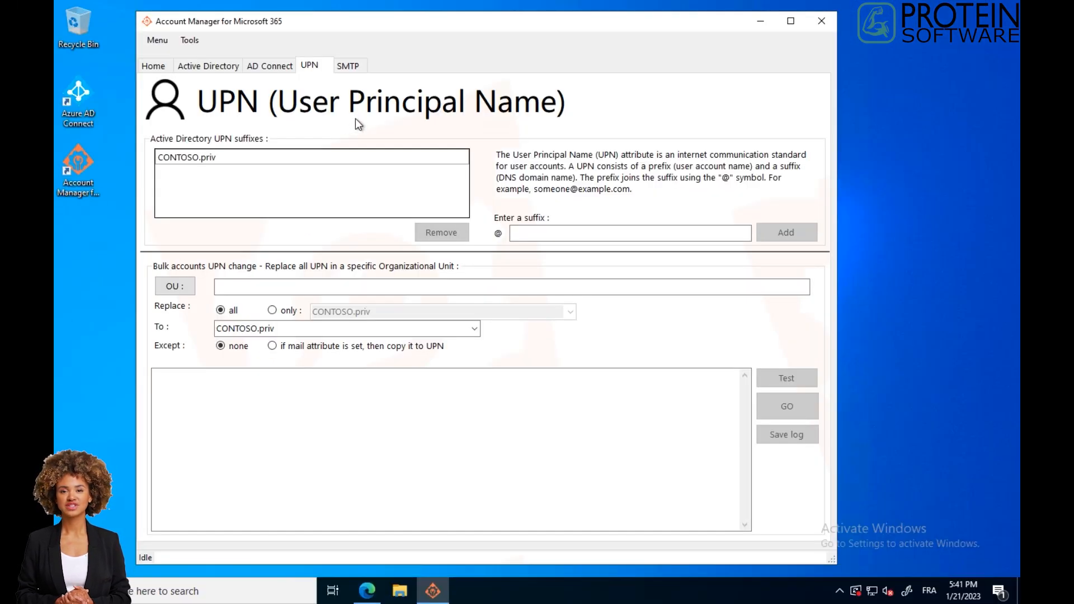
# Add contoso.com as an Active Directory UPN suffix.
pyautogui.click(561, 233)
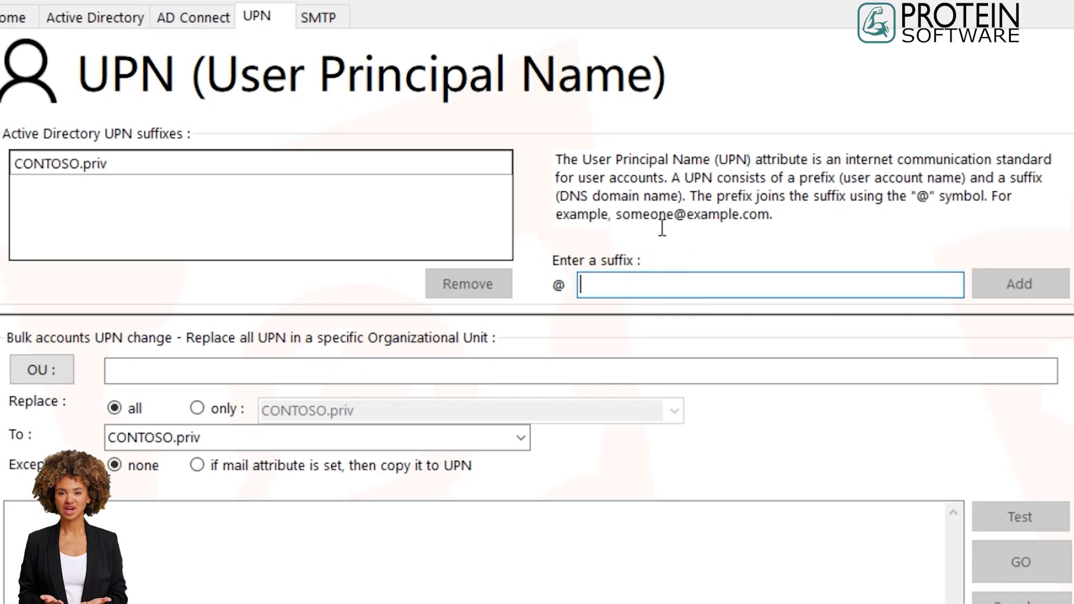
pyautogui.write('conto')
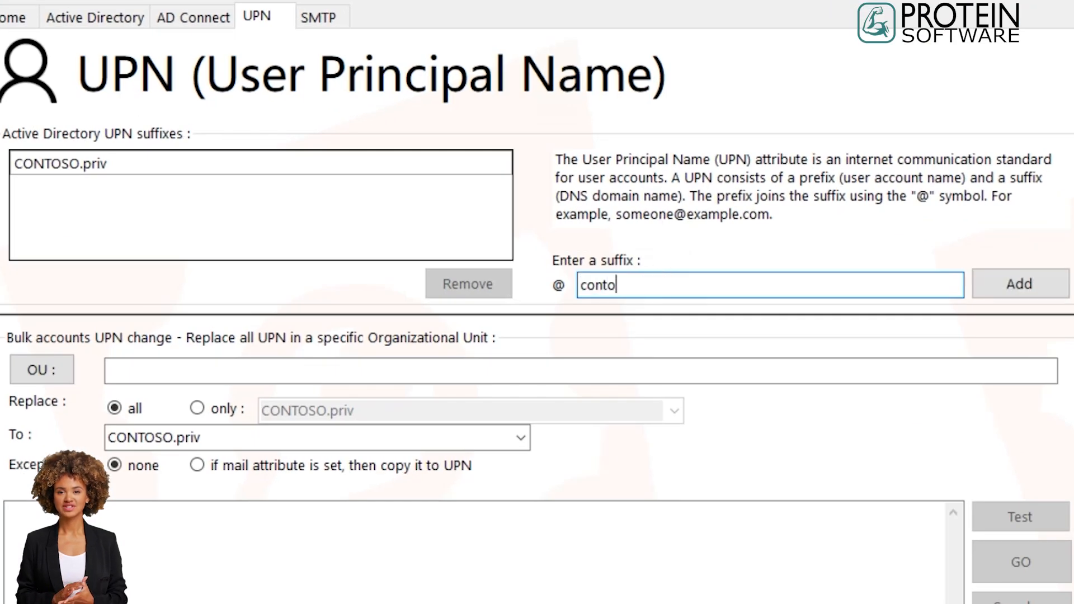
pyautogui.write('so.com')
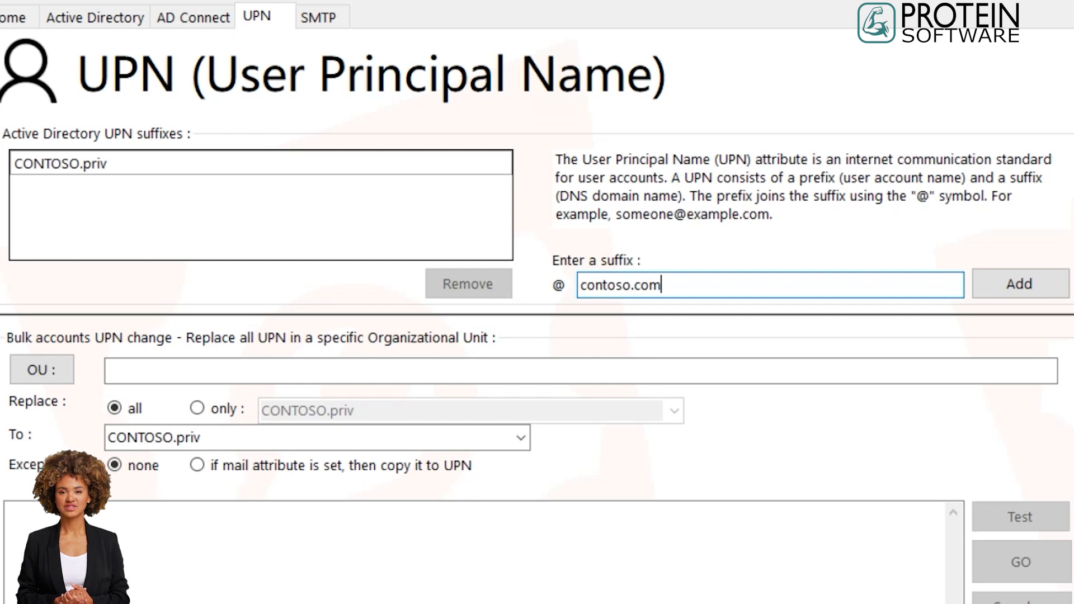
pyautogui.click(1005, 284)
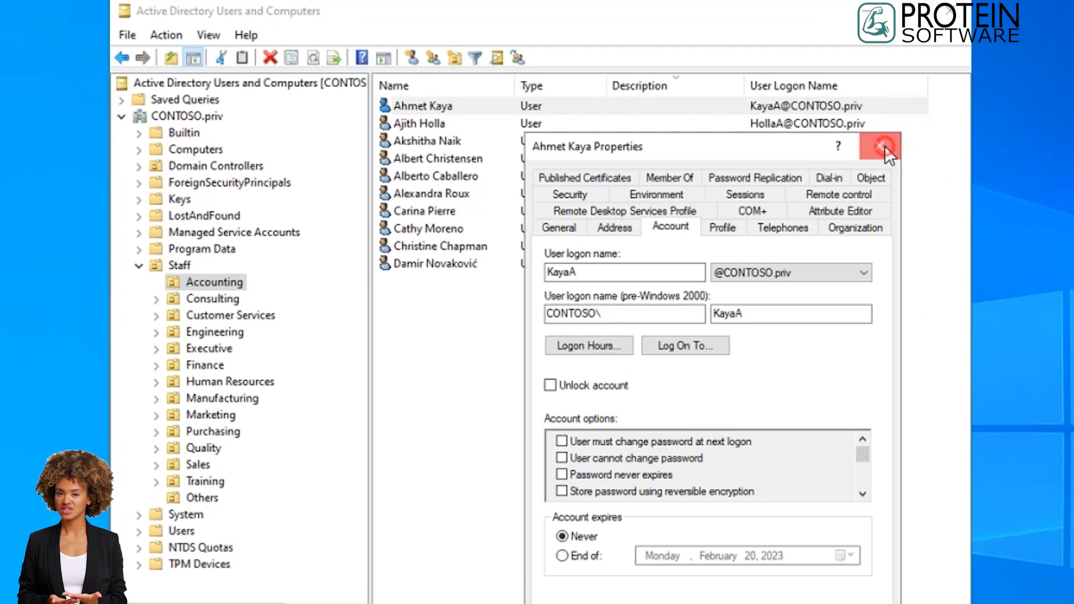
pyautogui.click(884, 147)
pyautogui.click(210, 282)
pyautogui.click(312, 61)
pyautogui.doubleClick(428, 106)
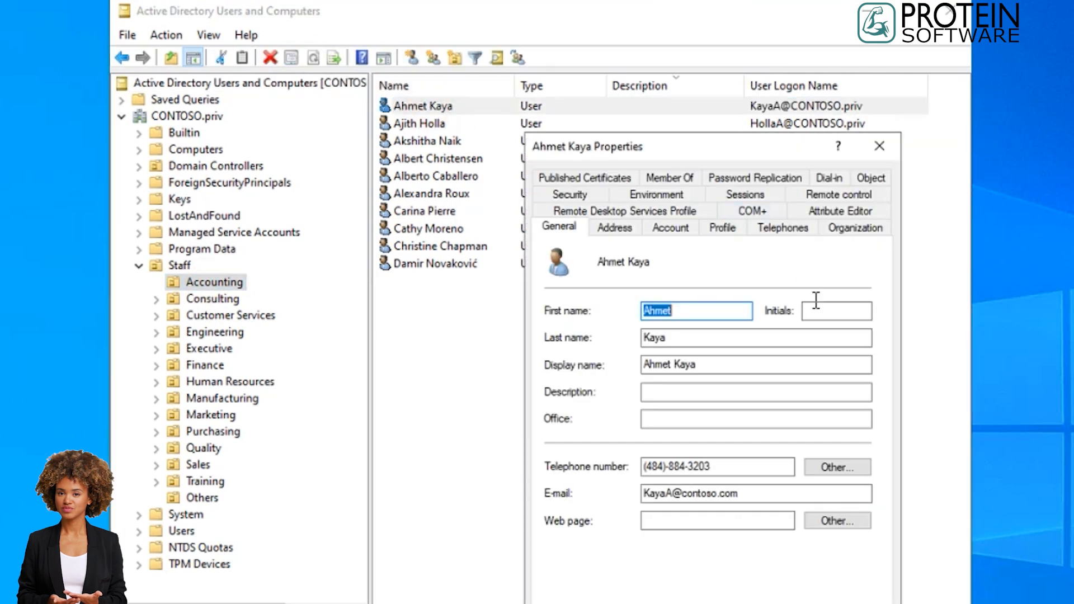
pyautogui.click(674, 227)
pyautogui.click(823, 272)
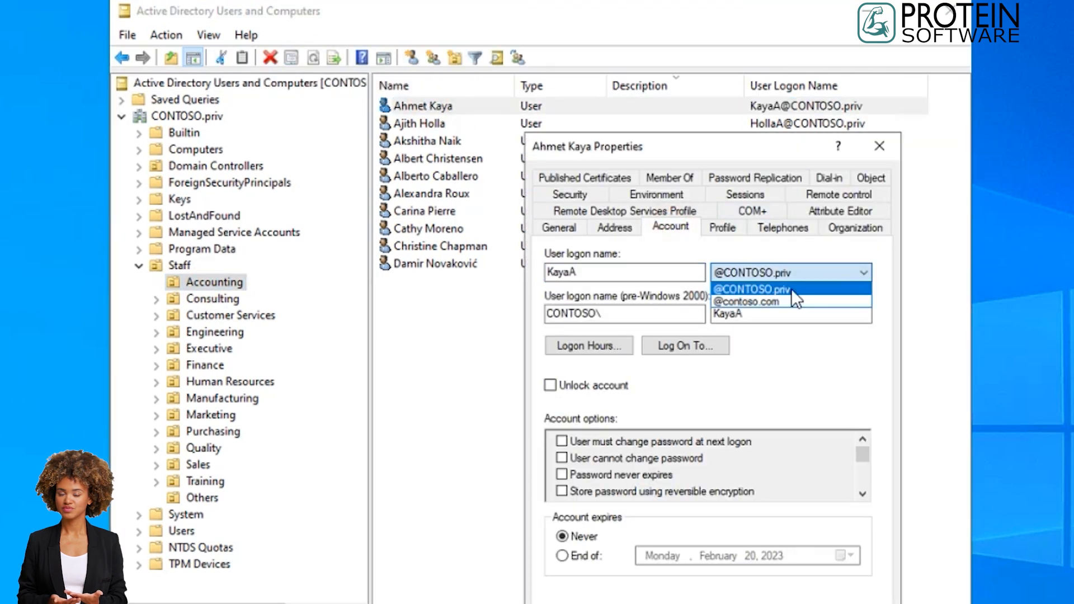
pyautogui.click(757, 303)
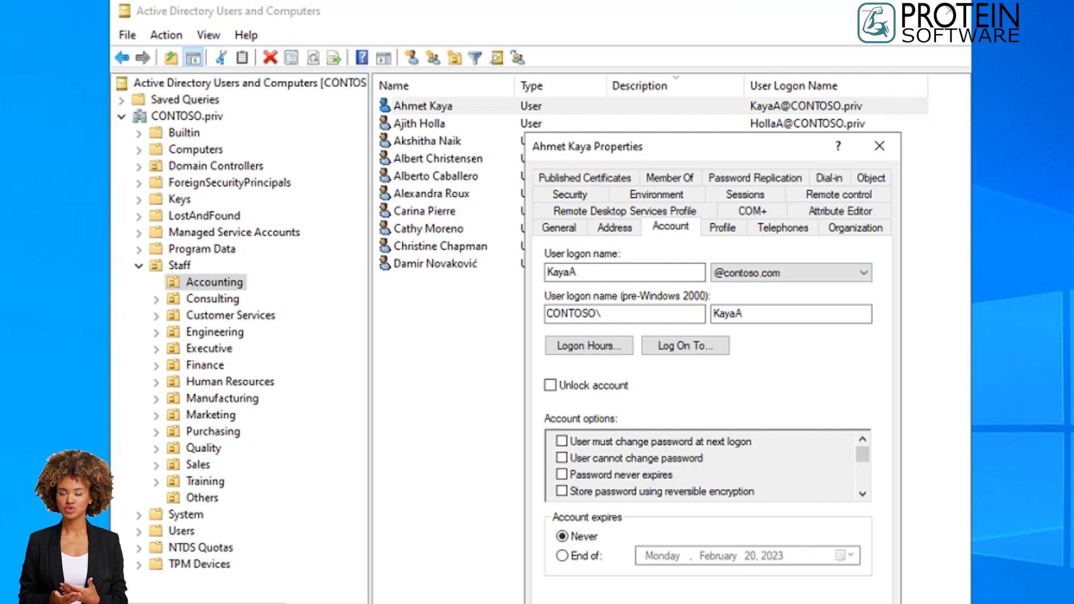
pyautogui.click(789, 603)
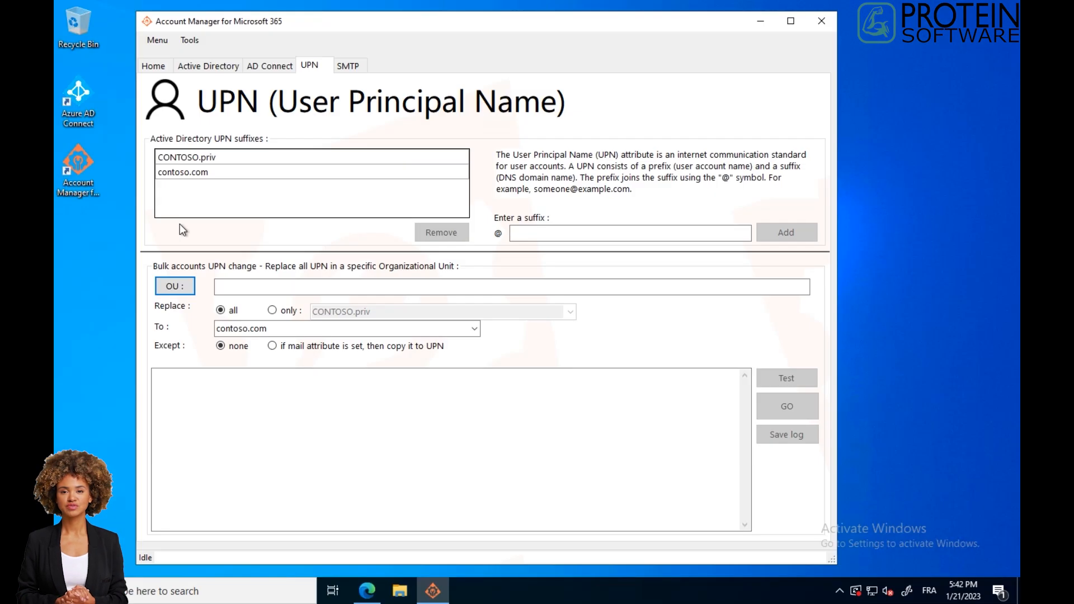
# Browse to Staff > Accounting in the directory tree and check the first user's User Principal Name against the Mail value.
pyautogui.click(215, 70)
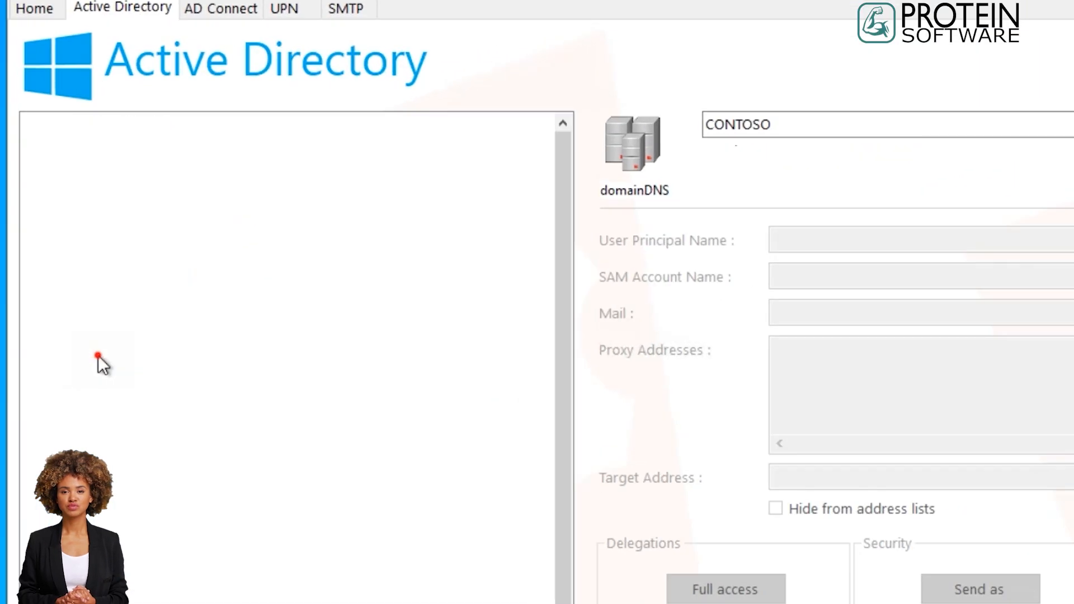
pyautogui.click(193, 284)
pyautogui.click(61, 361)
pyautogui.click(140, 405)
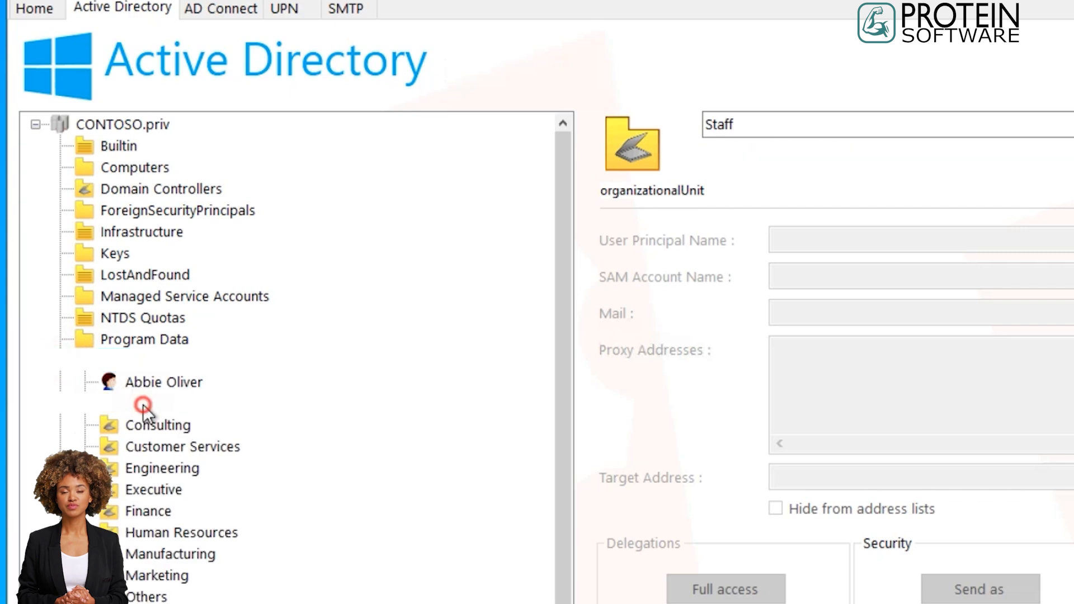
pyautogui.click(85, 404)
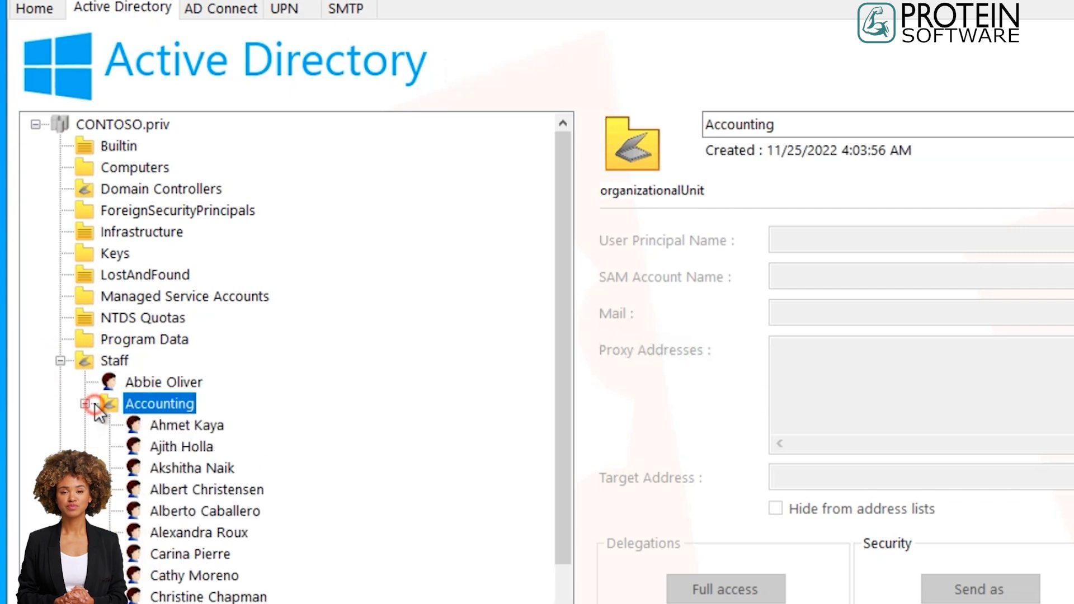
pyautogui.click(184, 426)
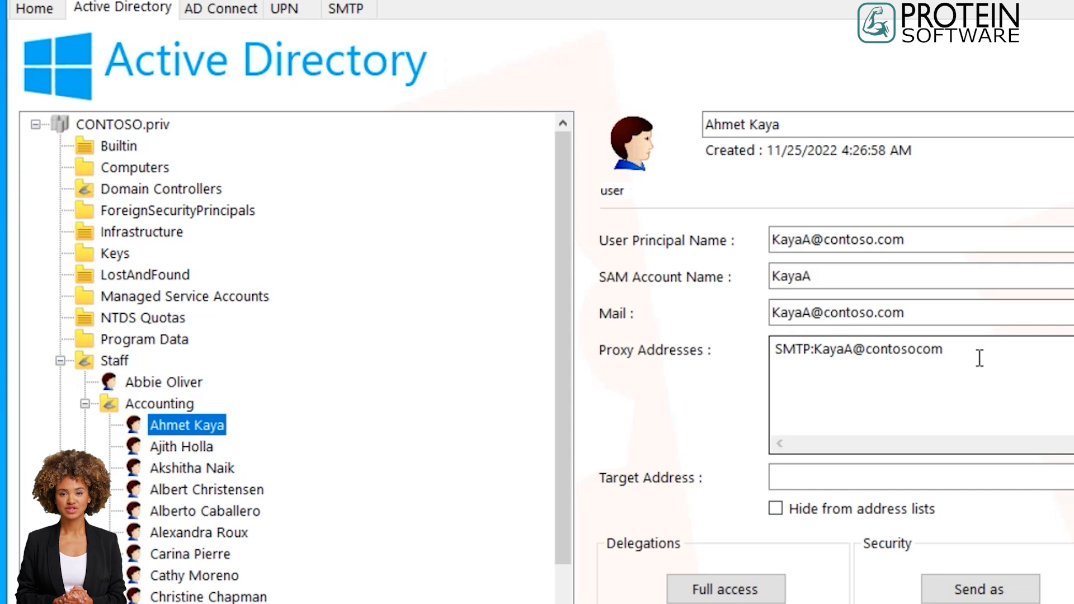
pyautogui.moveTo(976, 312); pyautogui.dragTo(775, 312)
pyautogui.moveTo(928, 239); pyautogui.dragTo(772, 239)
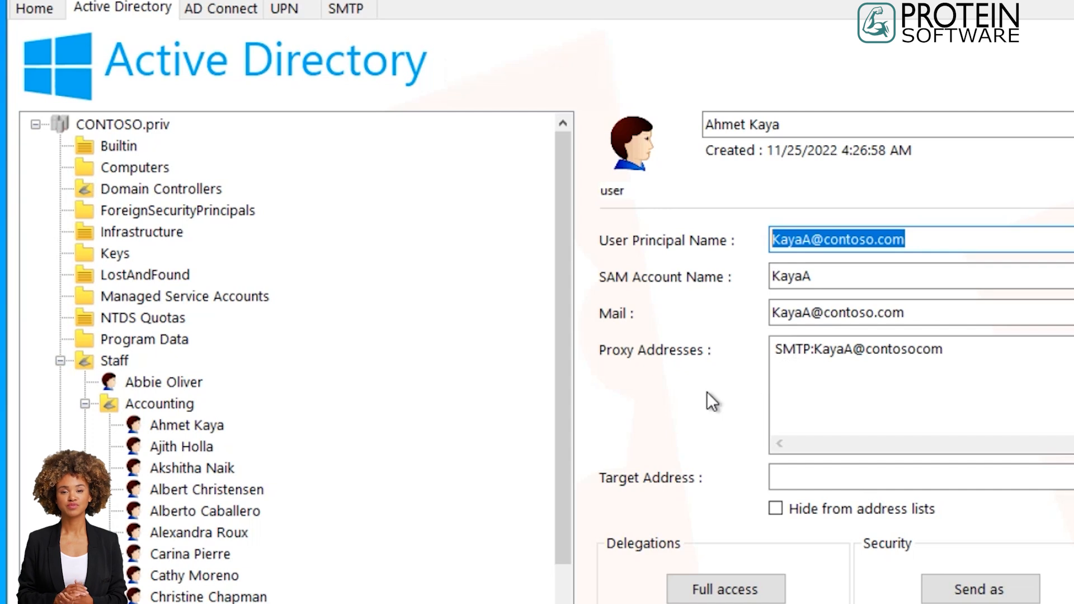
pyautogui.click(168, 449)
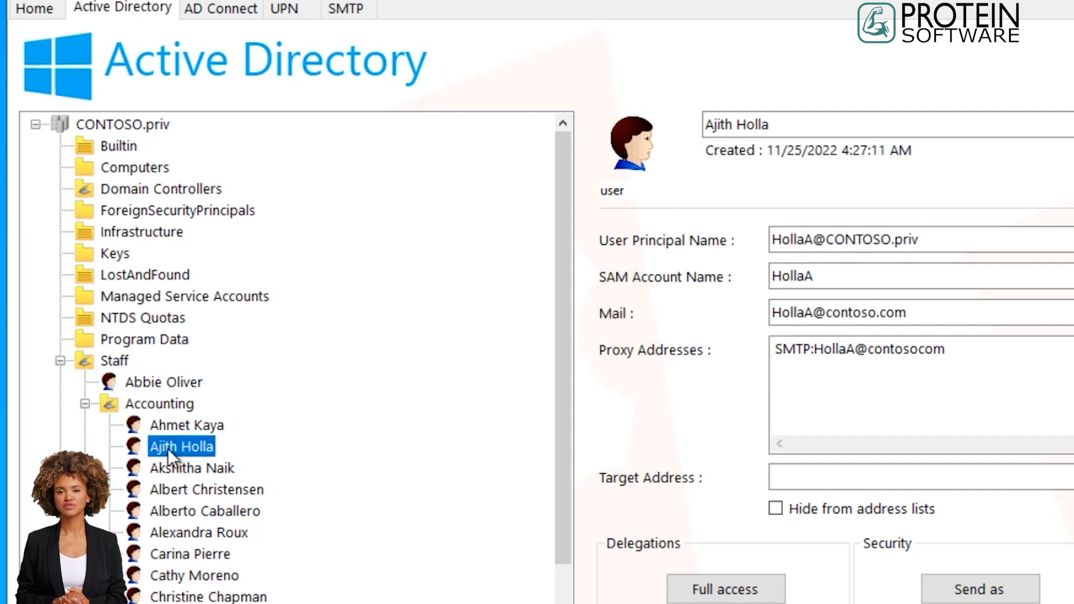
pyautogui.moveTo(944, 232); pyautogui.dragTo(827, 244)
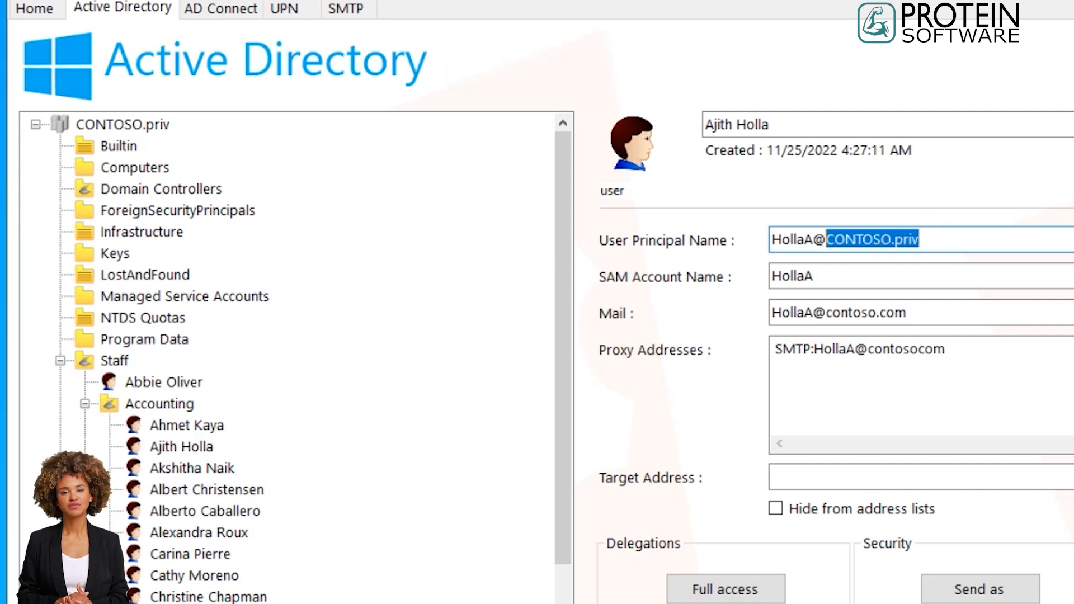
pyautogui.write('contoso')
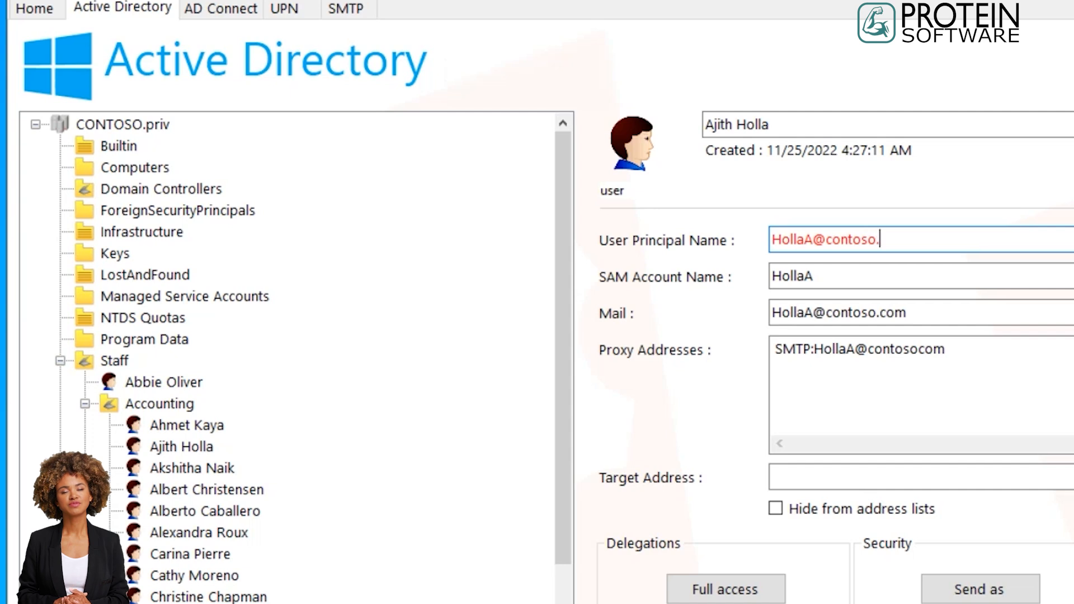
pyautogui.write('.')
pyautogui.click(722, 520)
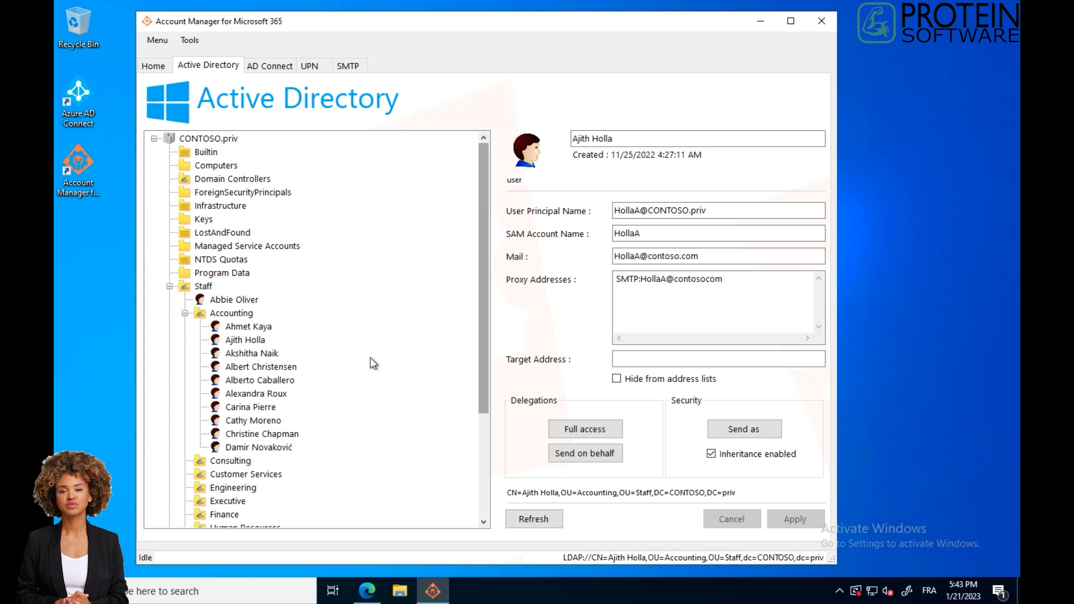
# Check the User Principal Names of other accounts in the Accounting unit.
pyautogui.click(234, 394)
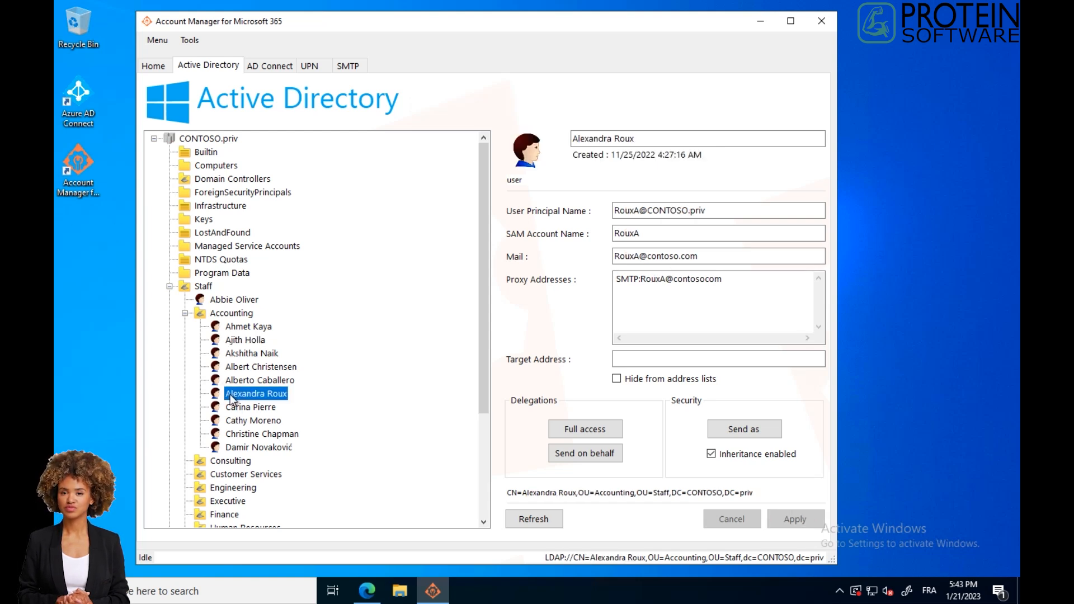
pyautogui.click(239, 422)
pyautogui.click(232, 314)
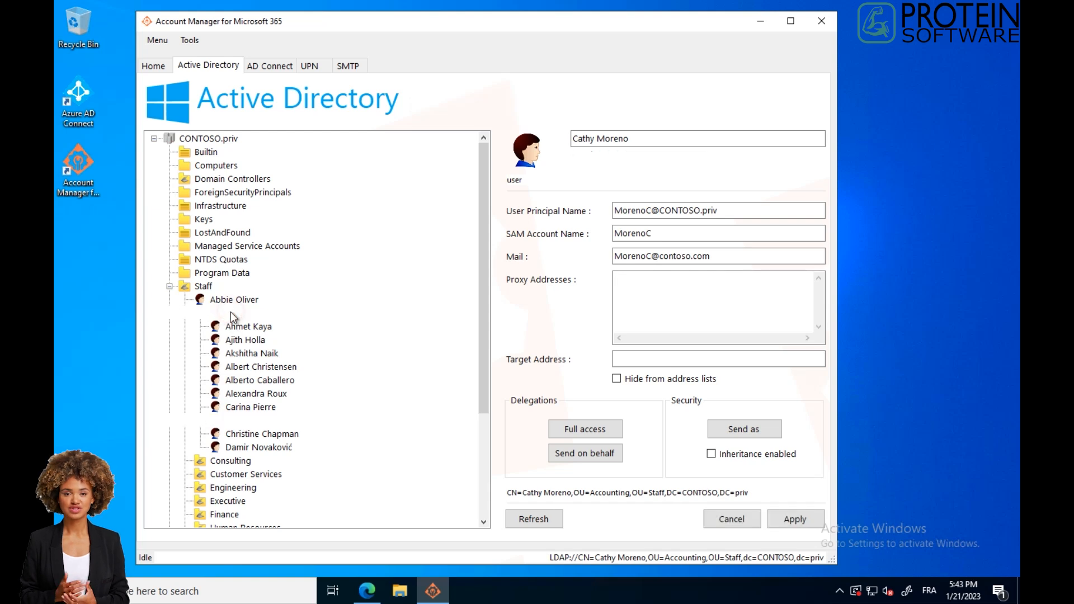
# Choose the Accounting unit under Staff as the target OU for the bulk UPN change.
pyautogui.click(311, 67)
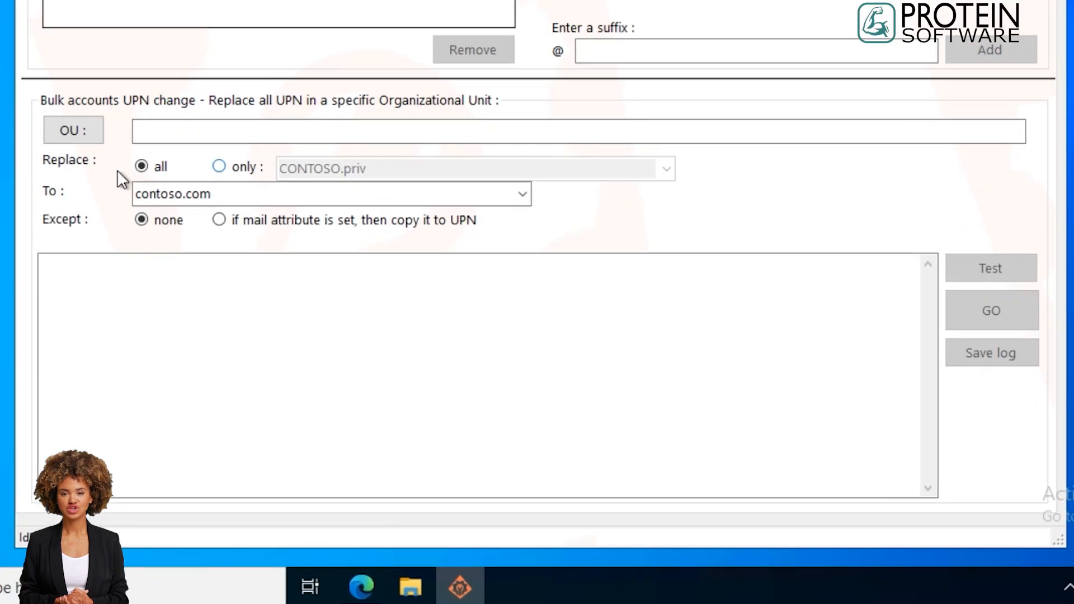
pyautogui.click(79, 124)
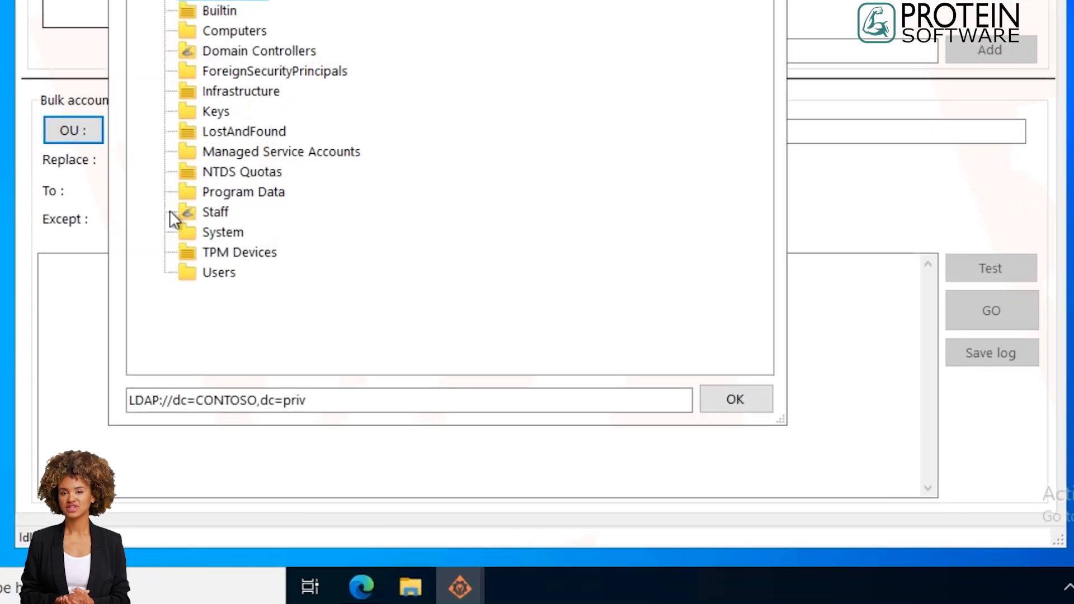
pyautogui.doubleClick(187, 215)
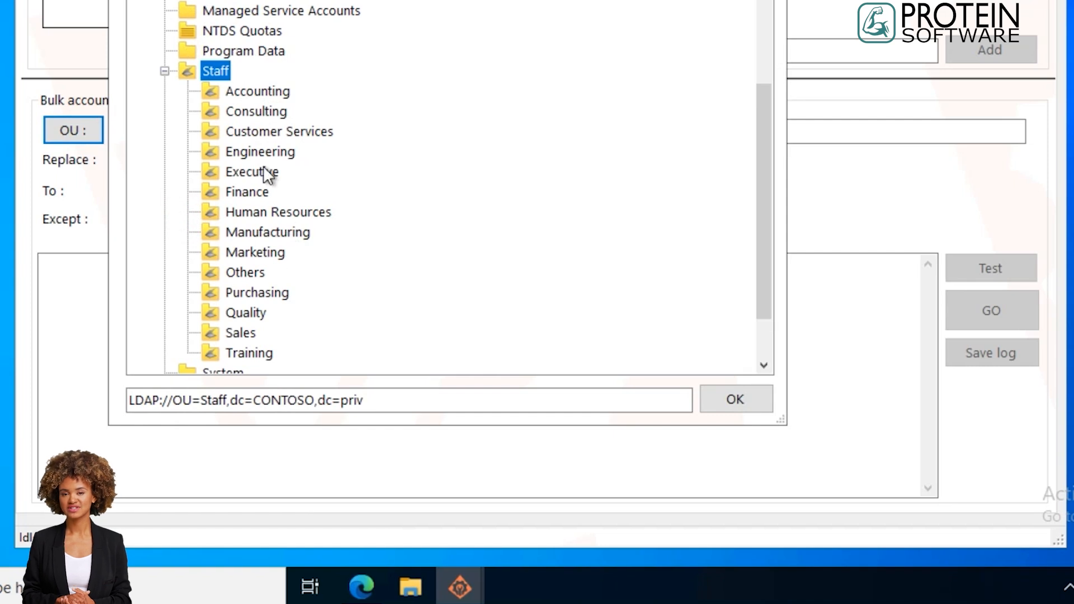
pyautogui.click(237, 92)
pyautogui.click(737, 400)
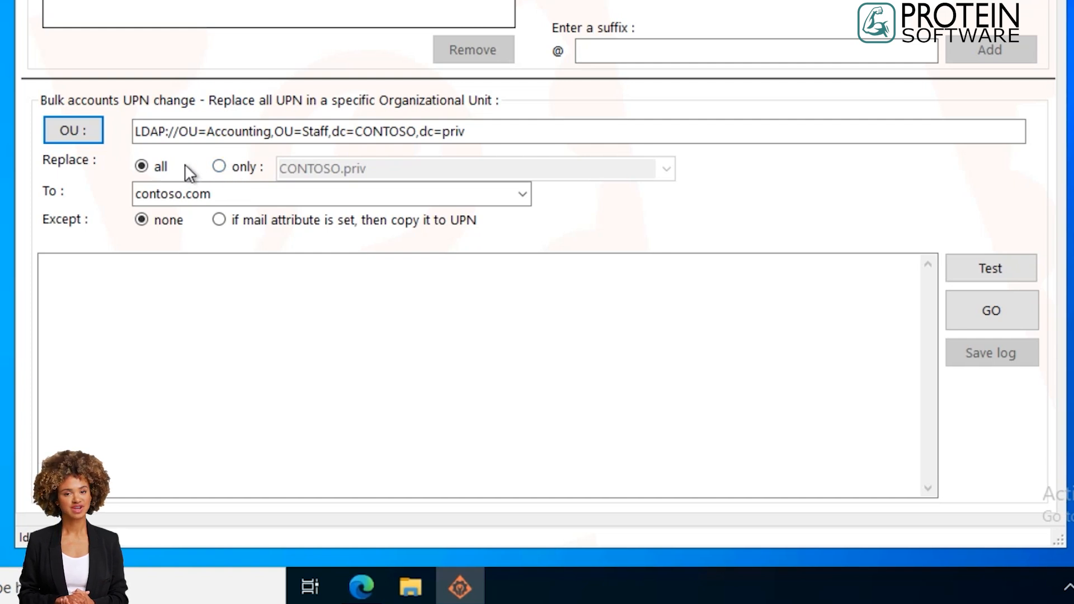
# Limit the bulk UPN replacement to CONTOSO.priv, with contoso.com as the new suffix and no exception, and run a test.
pyautogui.click(218, 166)
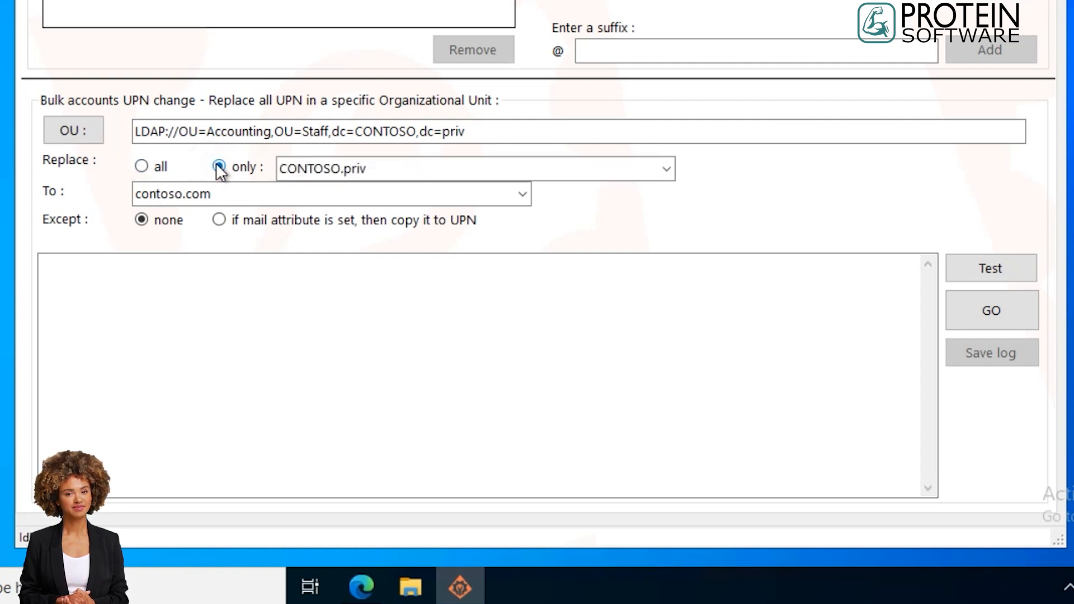
pyautogui.click(666, 167)
pyautogui.click(318, 168)
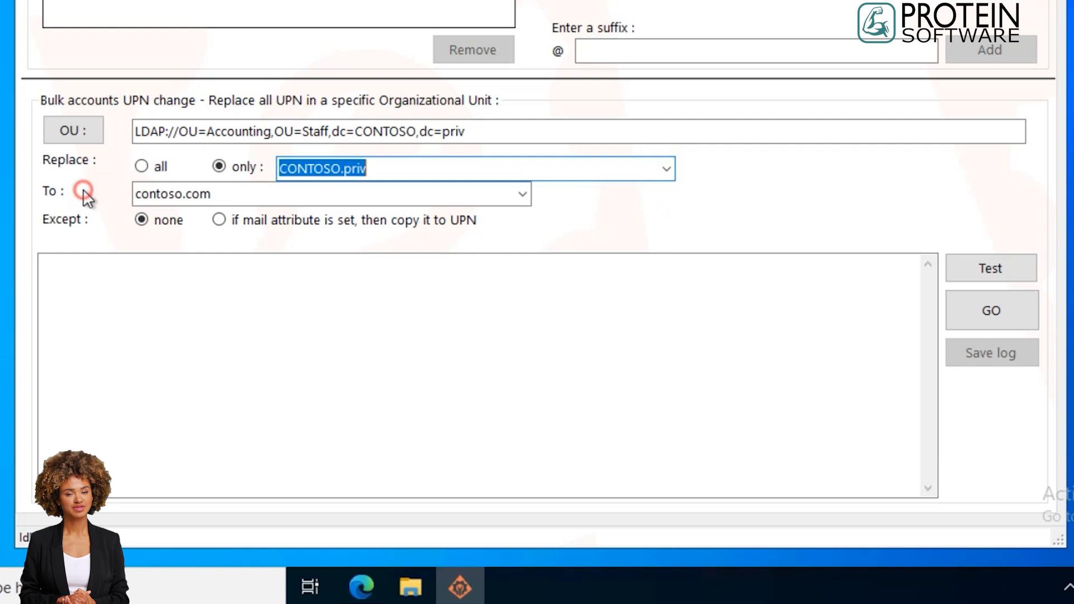
pyautogui.moveTo(238, 194); pyautogui.dragTo(115, 196)
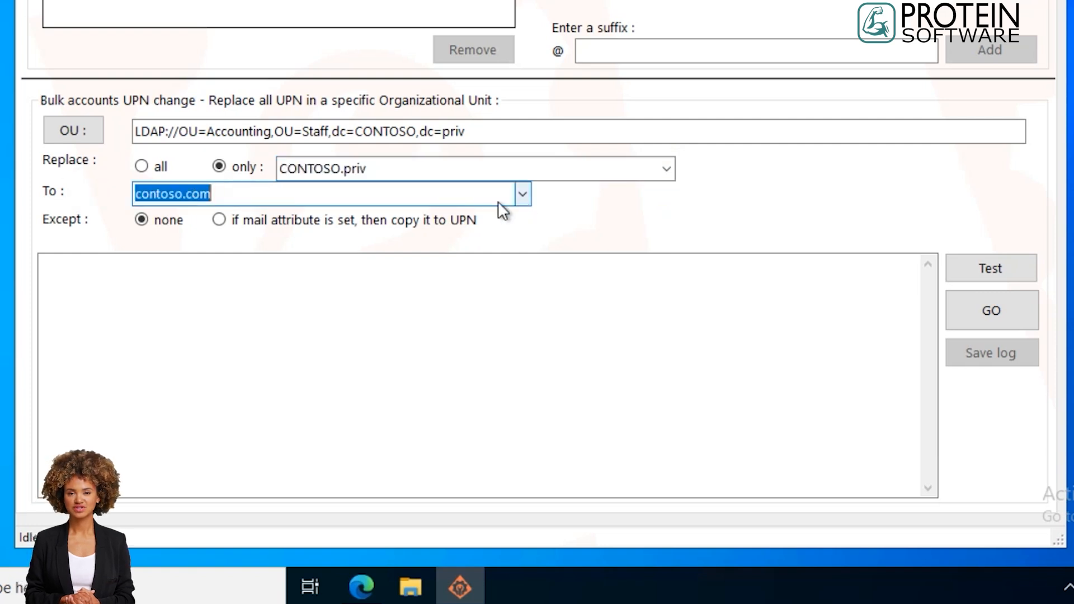
pyautogui.click(220, 219)
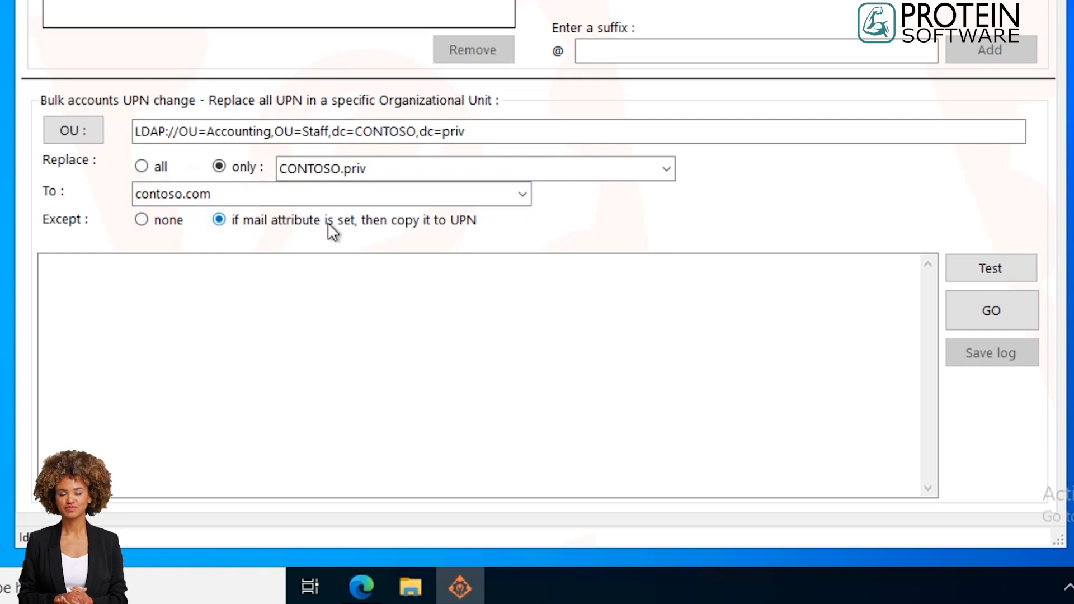
pyautogui.click(143, 219)
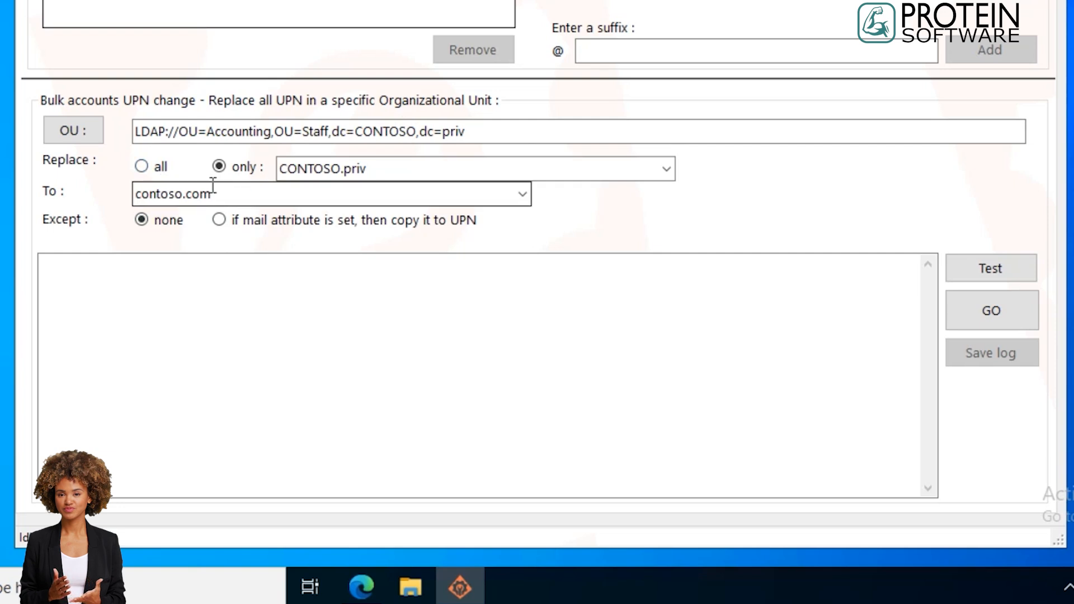
pyautogui.click(999, 270)
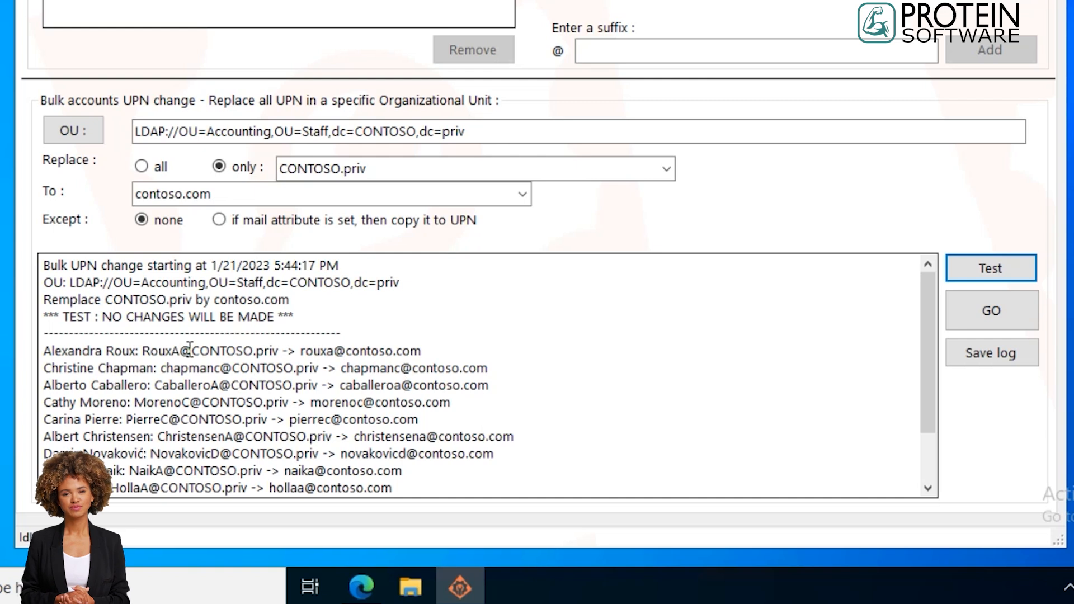
# Review the test log of the bulk UPN change, checking the test notice, each proposed new UPN and the closing summary.
pyautogui.scroll(-2, 190, 350)
pyautogui.scroll(1, 191, 349)
pyautogui.moveTo(63, 300); pyautogui.dragTo(281, 307)
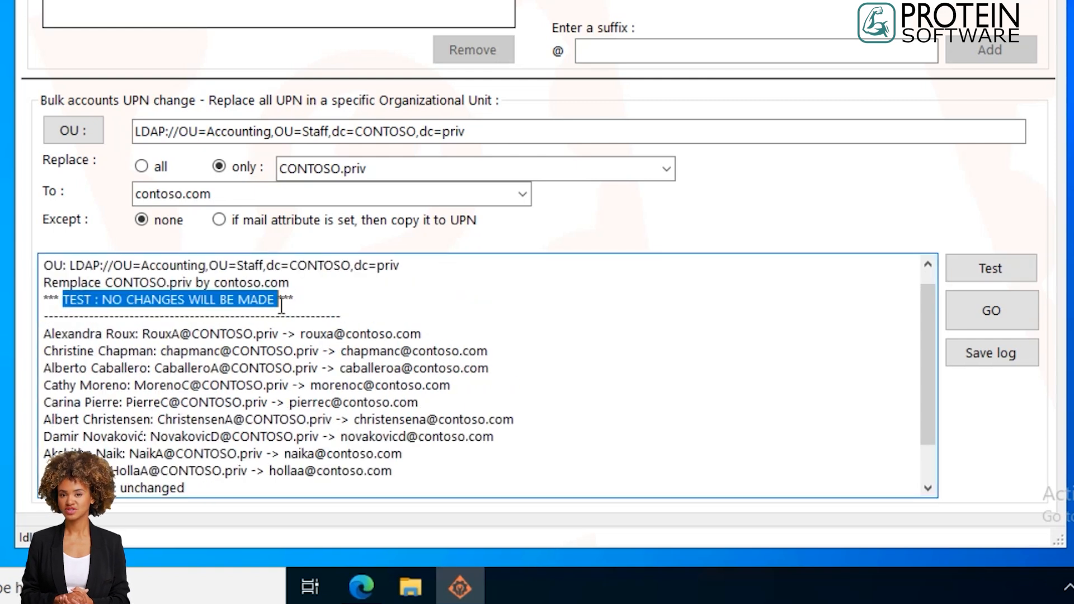
pyautogui.scroll(-1, 546, 335)
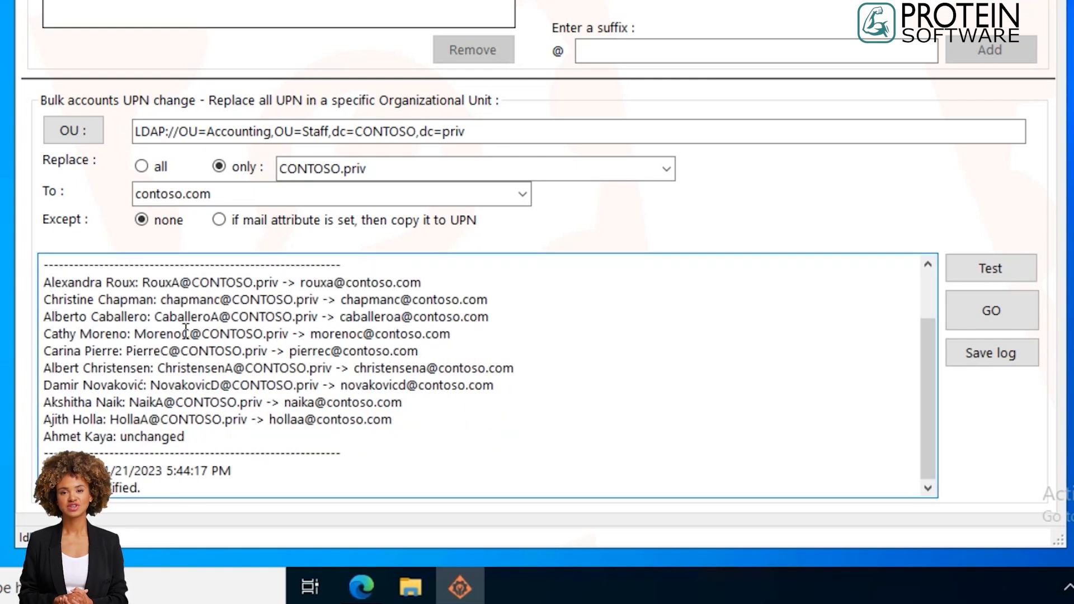
pyautogui.moveTo(134, 334); pyautogui.dragTo(457, 335)
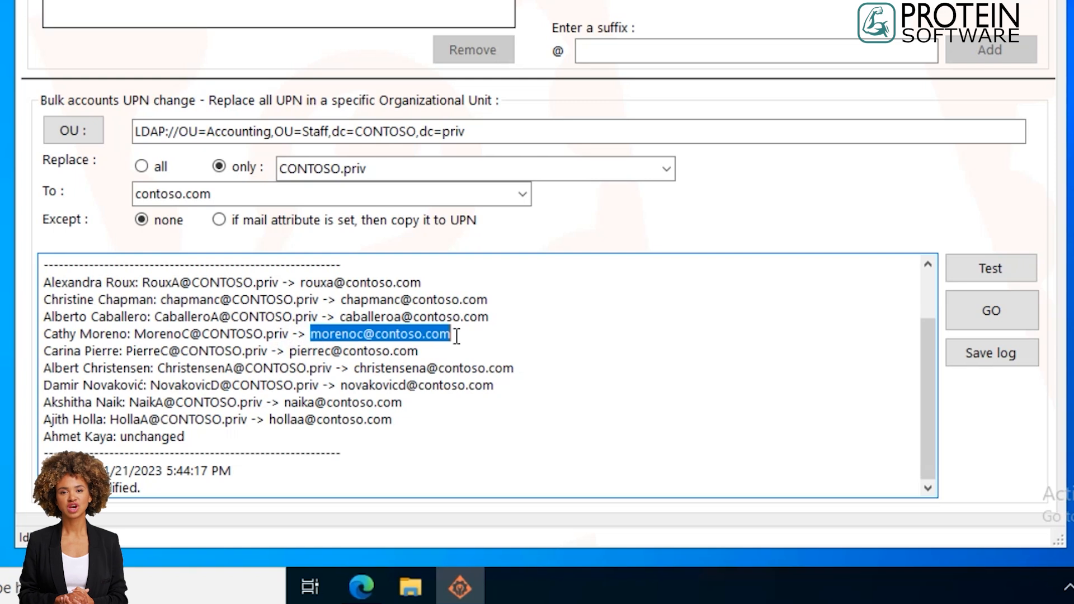
pyautogui.click(315, 336)
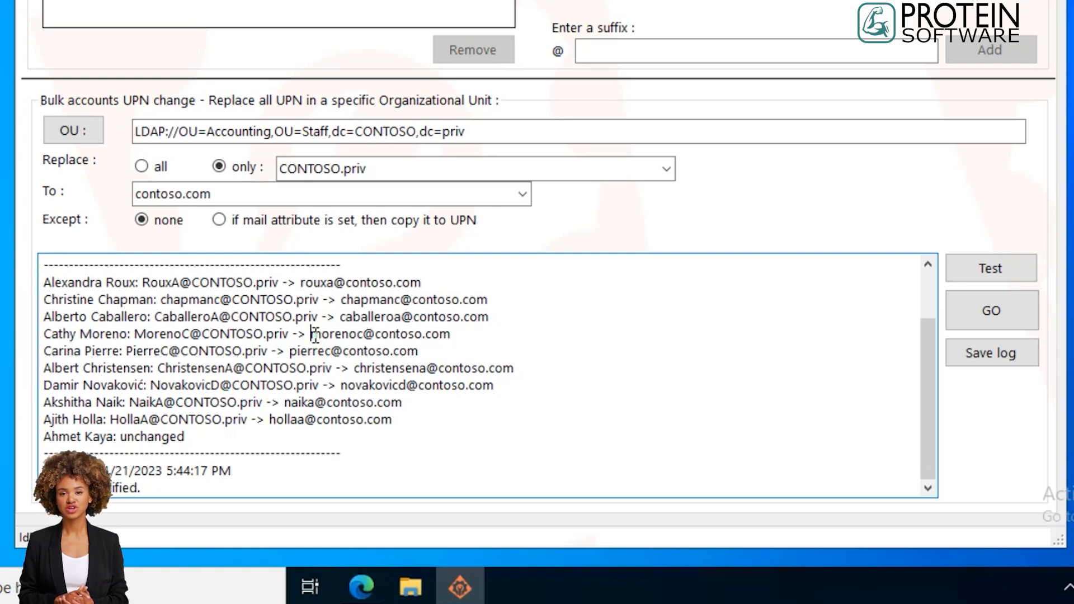
pyautogui.click(342, 335)
pyautogui.doubleClick(342, 336)
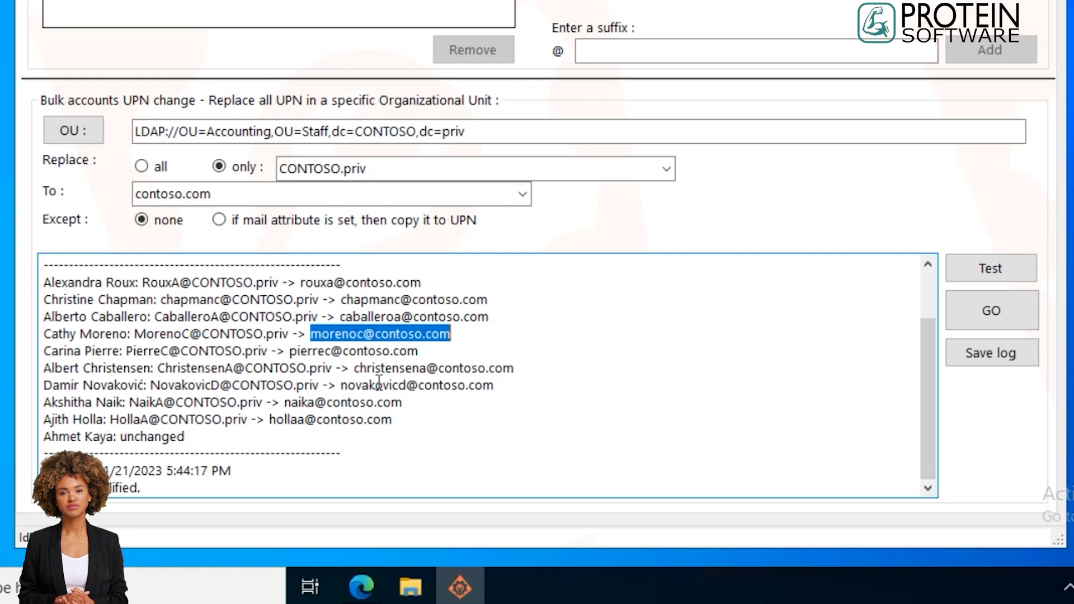
pyautogui.click(118, 475)
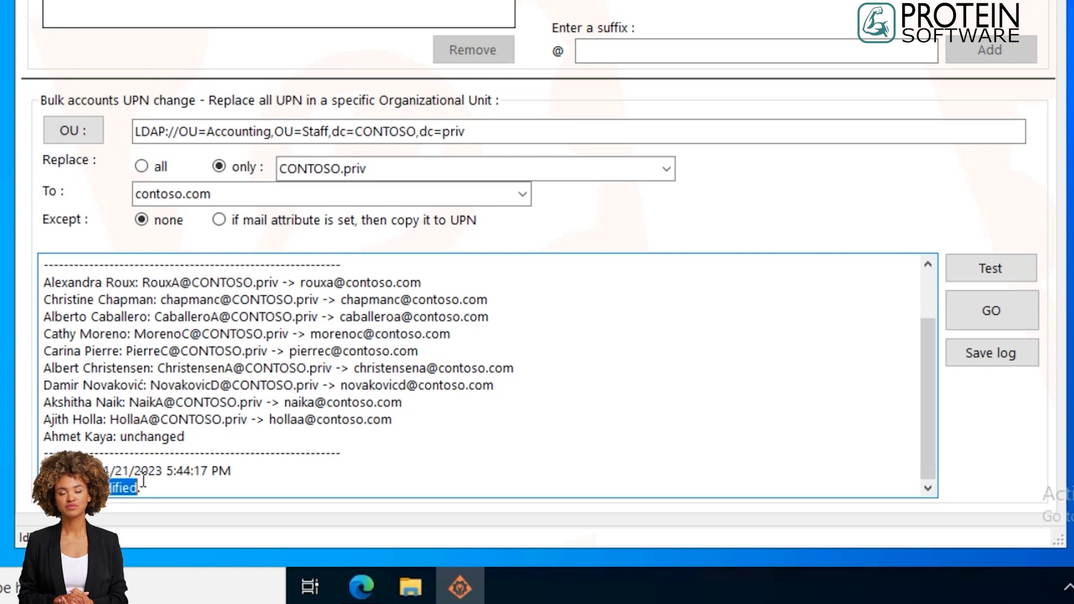
# Run the actual bulk UPN change from CONTOSO.priv to contoso.com on the Accounting unit and look through its log.
pyautogui.click(1006, 306)
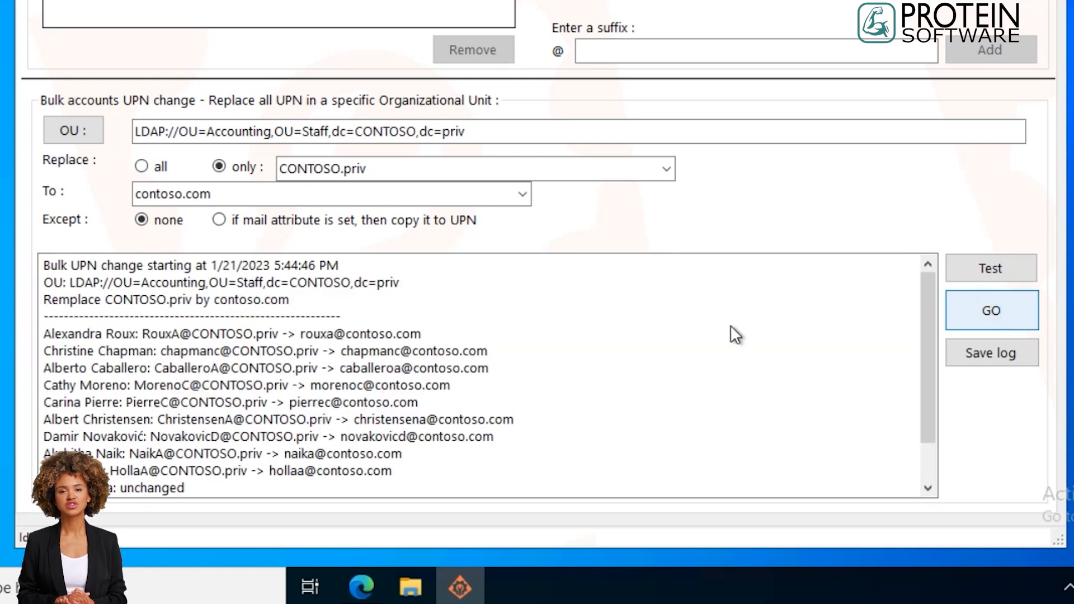
pyautogui.scroll(-1, 178, 314)
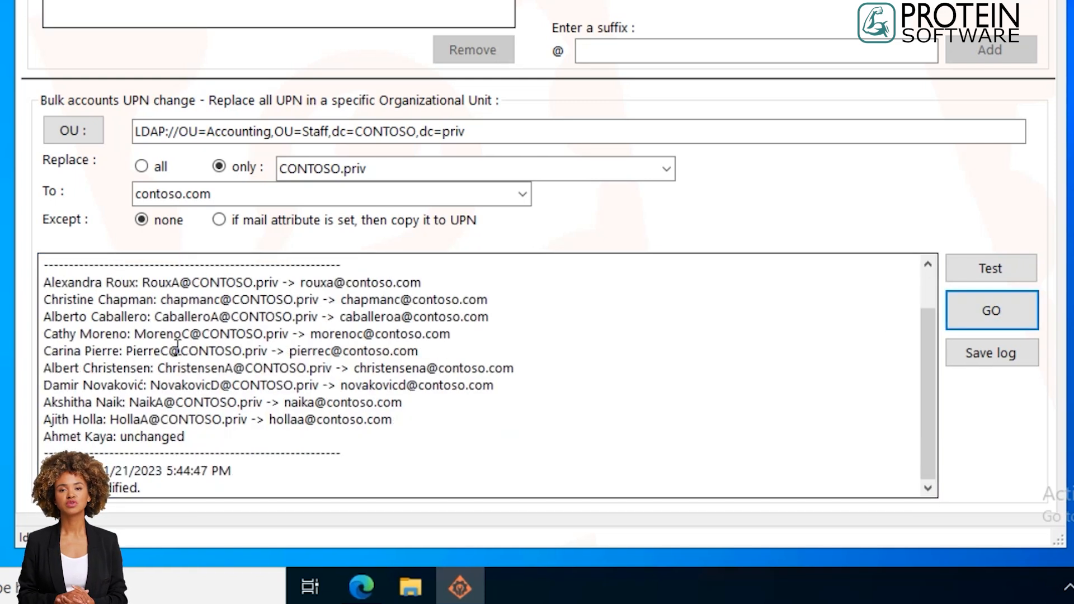
pyautogui.scroll(1, 178, 345)
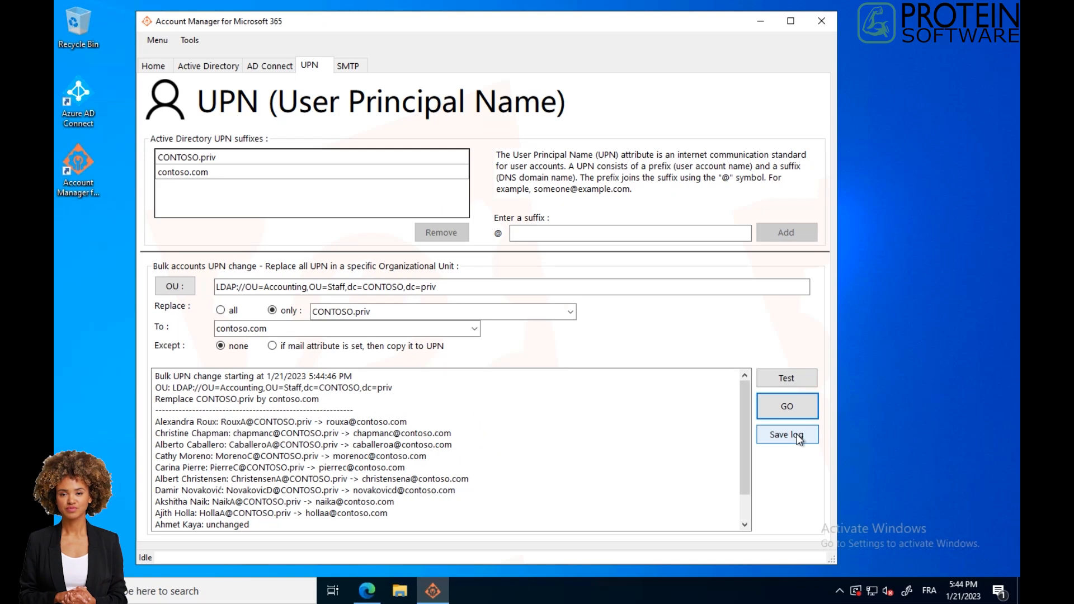
# Browse to Staff > Accounting in the directory tree and check the User Principal Names of two users after the bulk change.
pyautogui.click(208, 64)
pyautogui.click(200, 285)
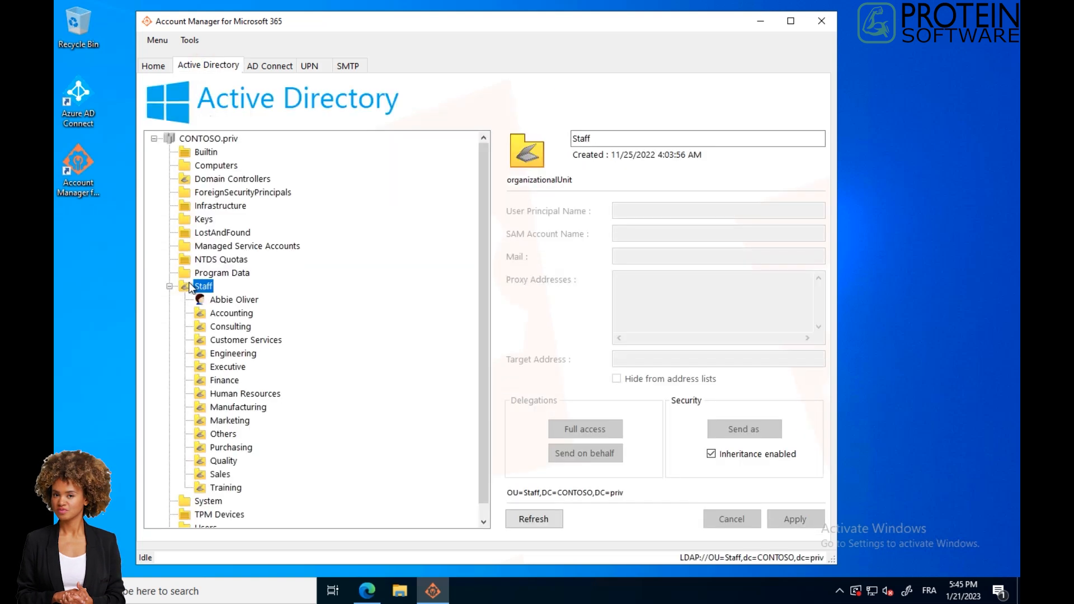
pyautogui.click(230, 313)
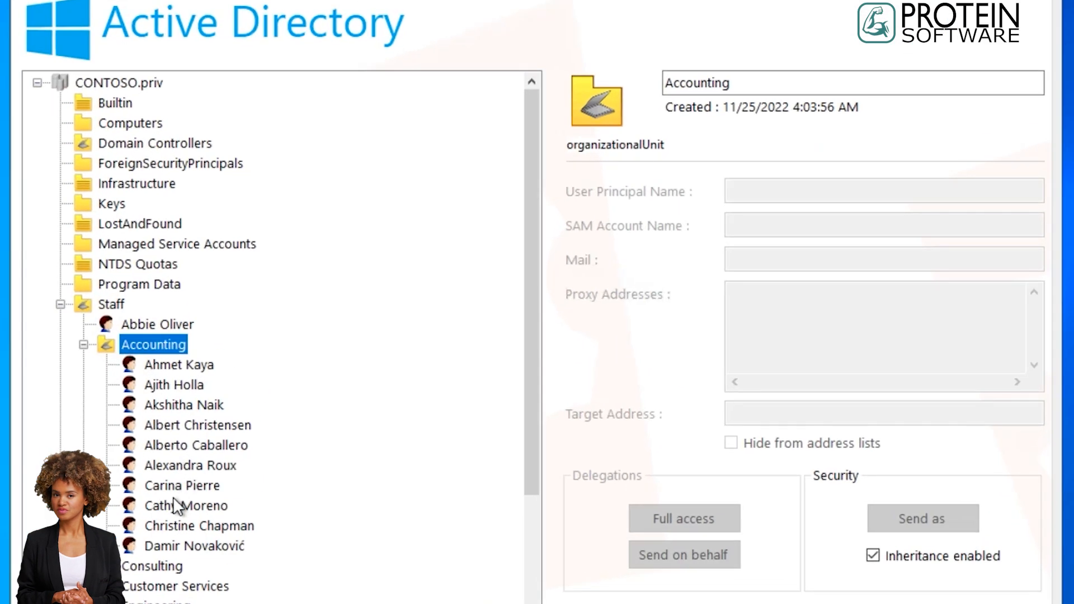
pyautogui.click(172, 503)
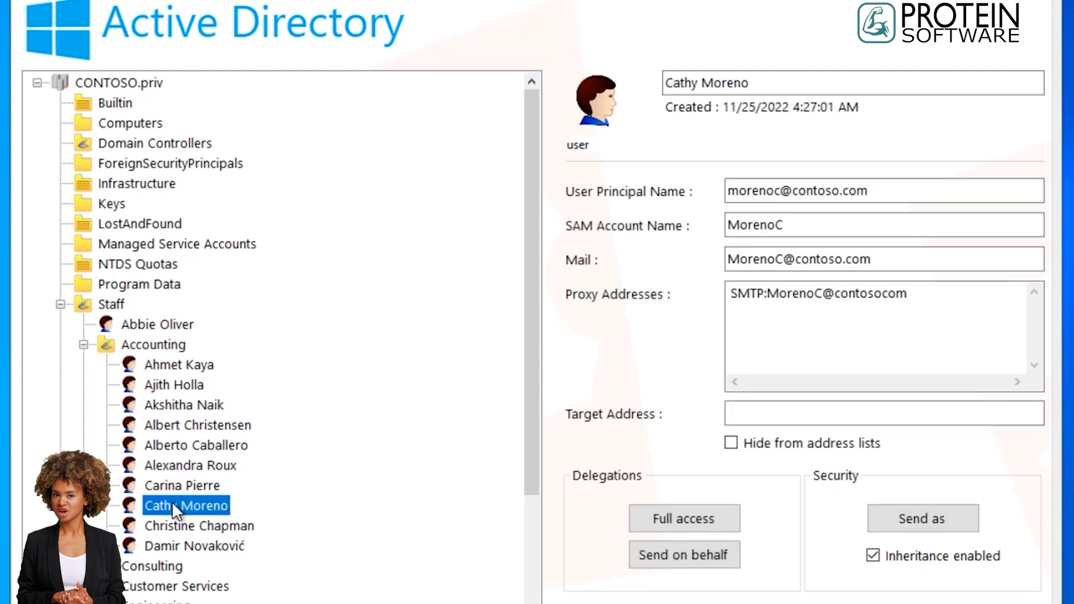
pyautogui.click(885, 191)
pyautogui.moveTo(849, 191); pyautogui.dragTo(295, 192)
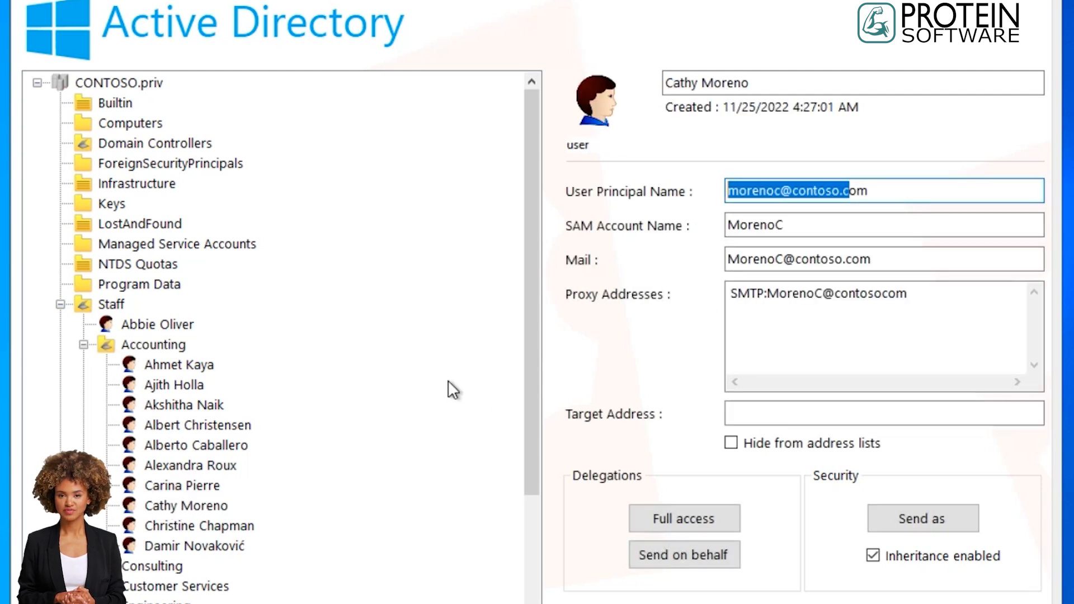
pyautogui.click(158, 486)
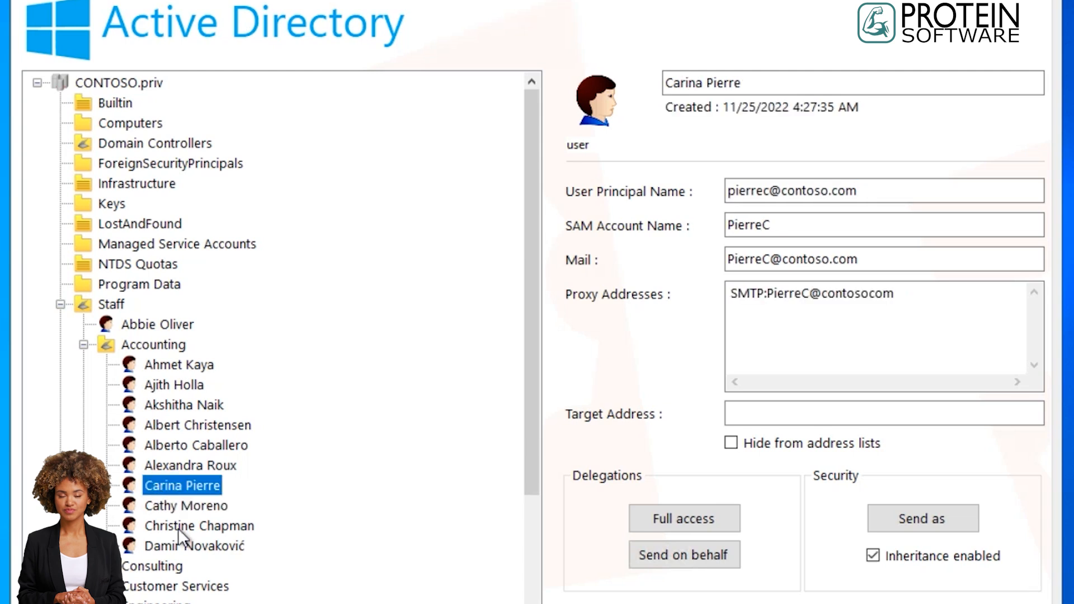